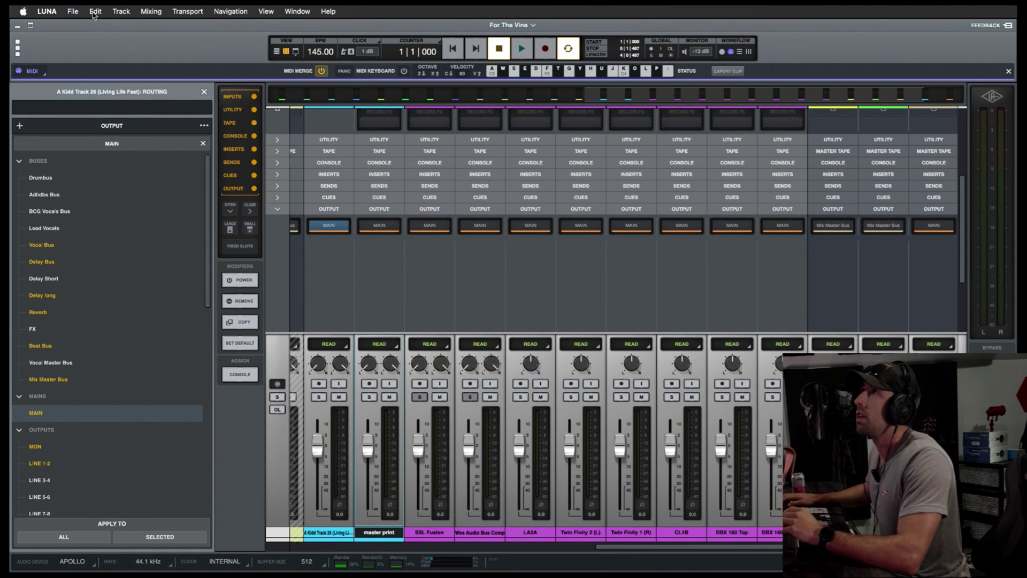
Create a new track with Type AUDIO, Format MONO and the name 'SSL FUSION'
left_click(119, 15)
left_click(123, 28)
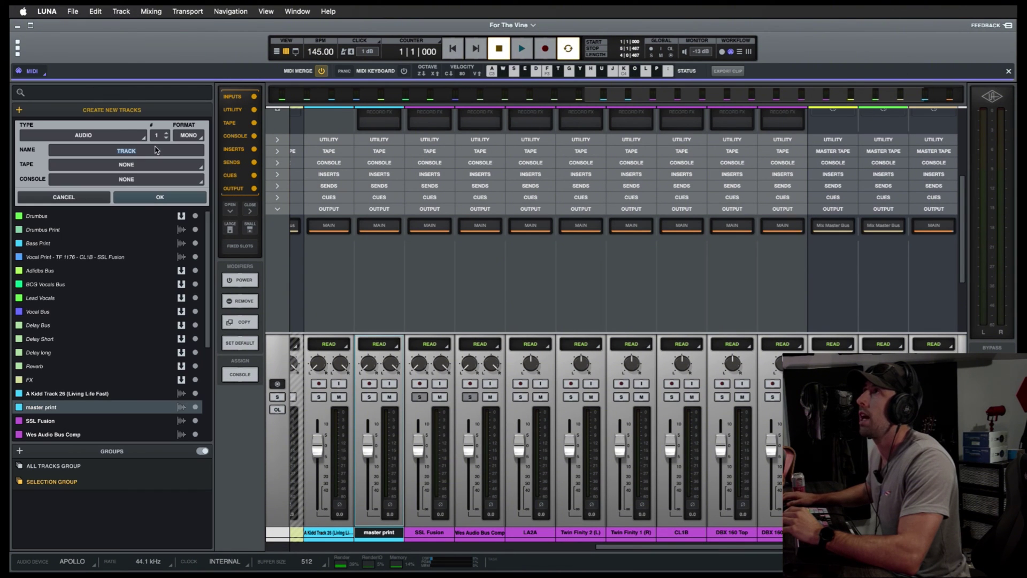
left_click(121, 139)
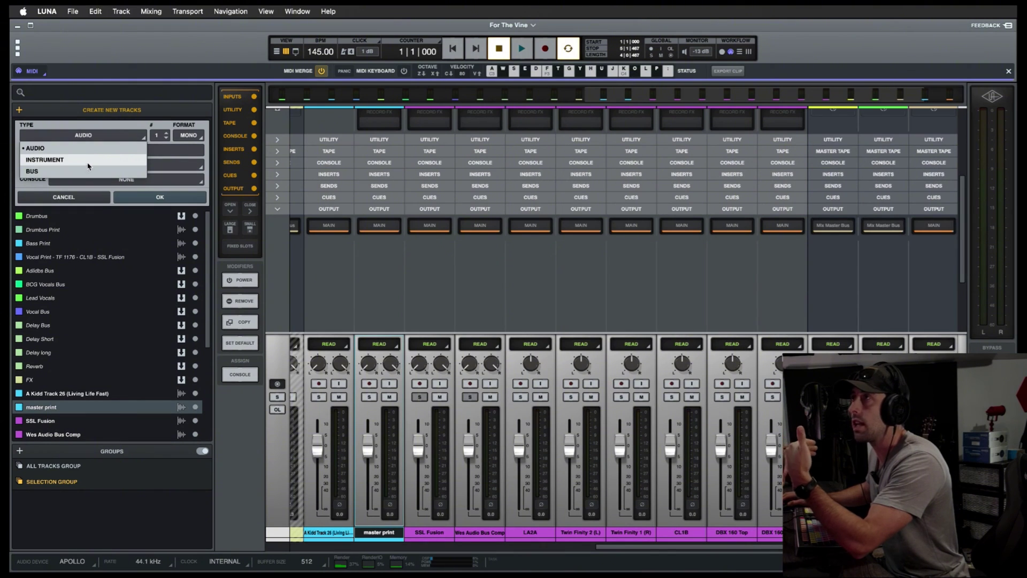
left_click(117, 122)
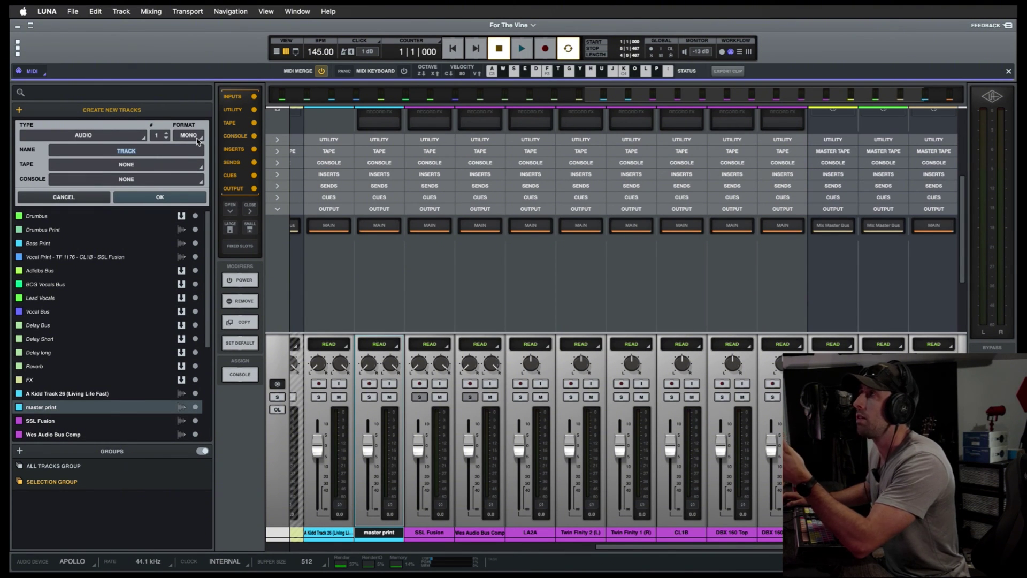
left_click(198, 141)
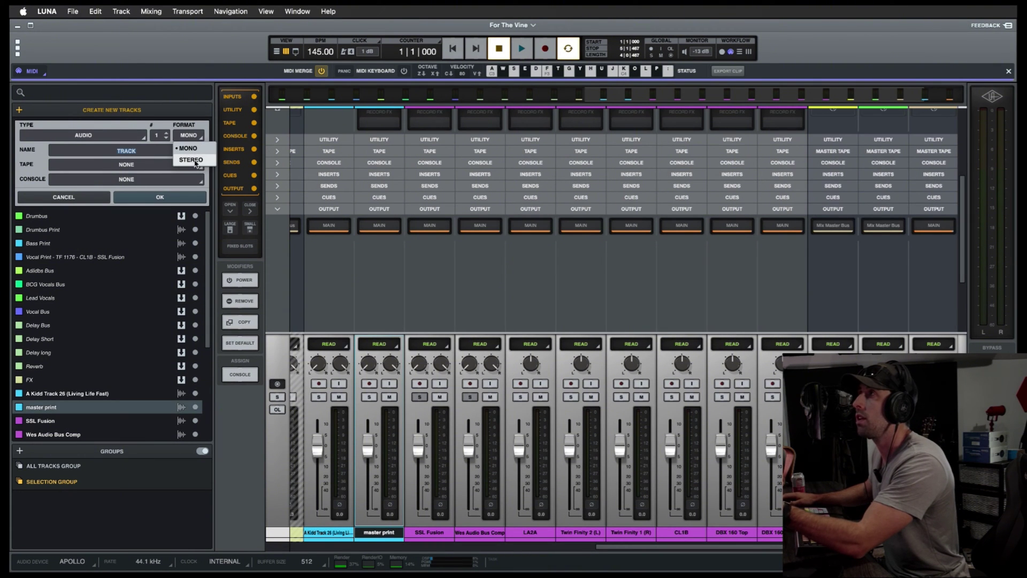
left_click(192, 140)
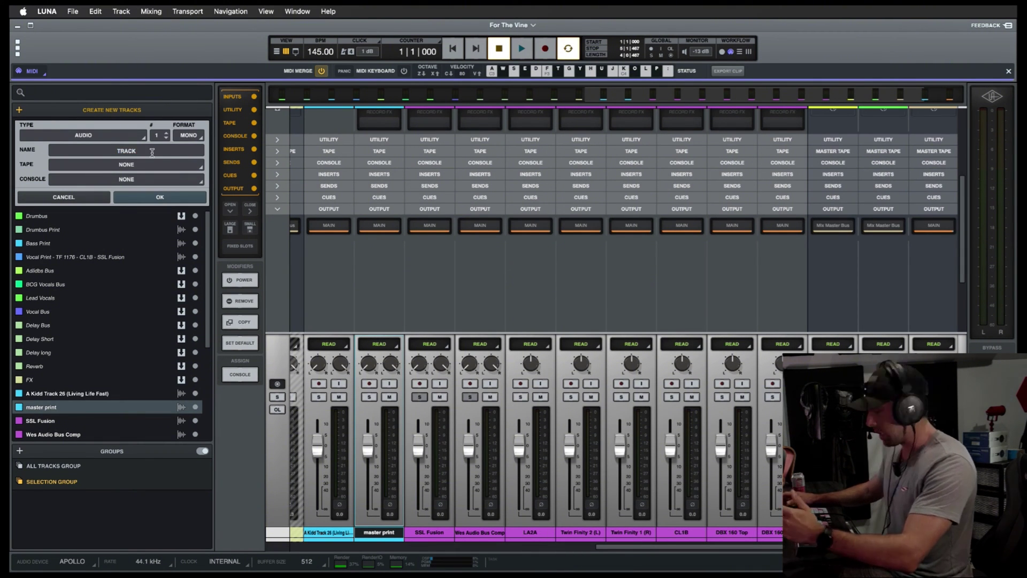
left_click(101, 151)
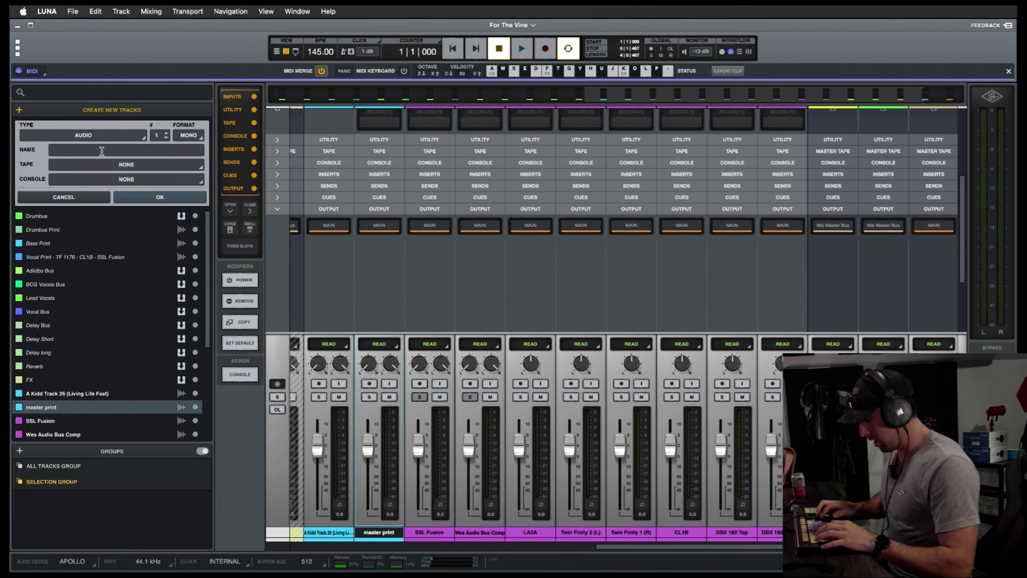
type("SSL FUSI")
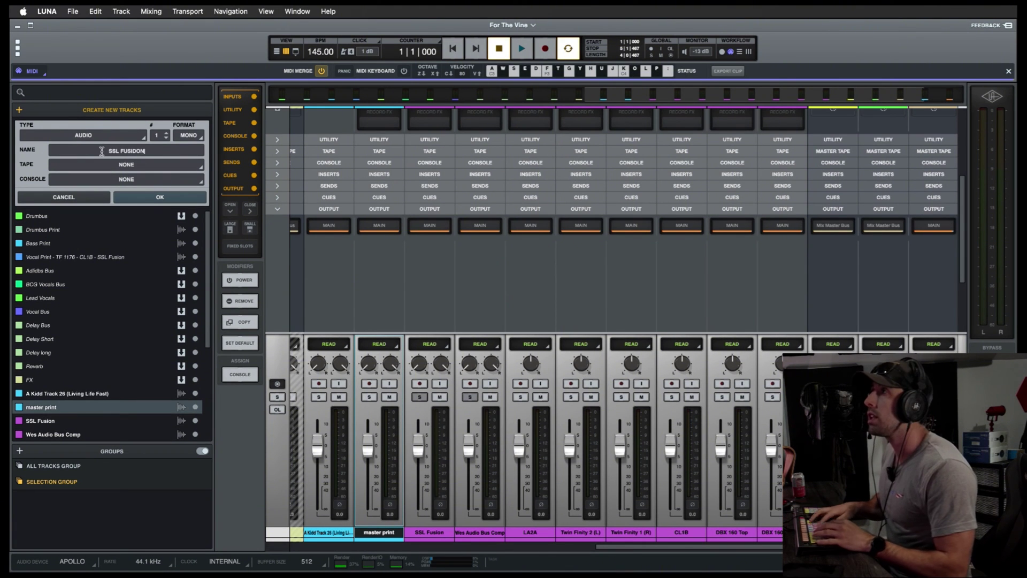
type("ON")
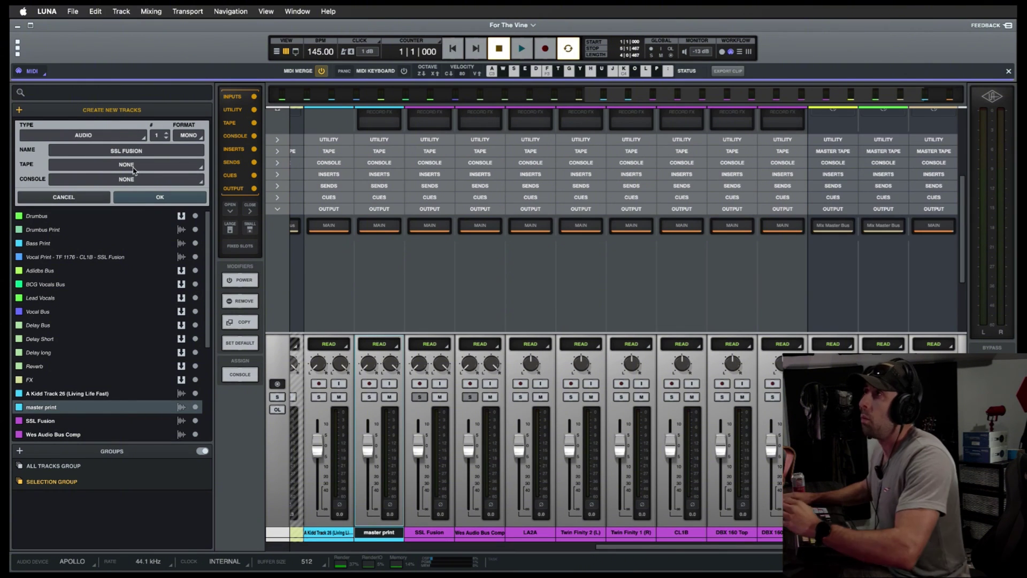
left_click(155, 198)
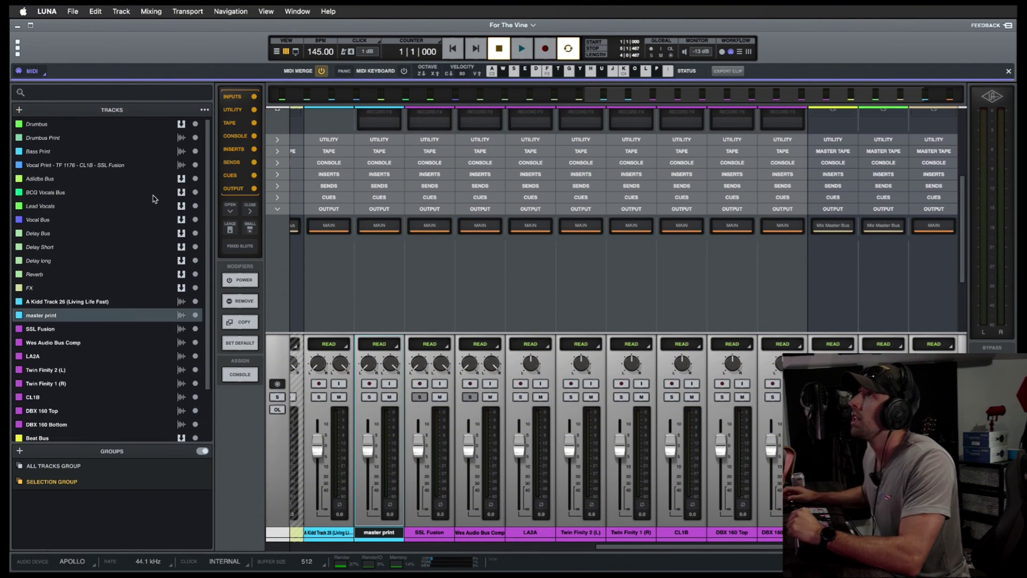
Delete the duplicate SSL FUSION 1 track and reselect the original SSL Fusion track
left_click(425, 541)
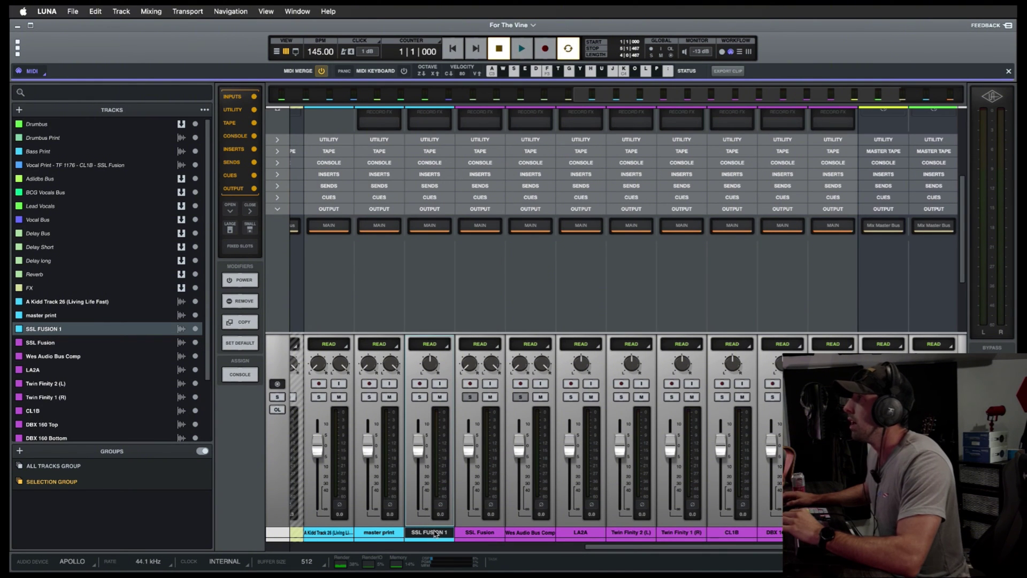
scroll(436, 292, "up", 5)
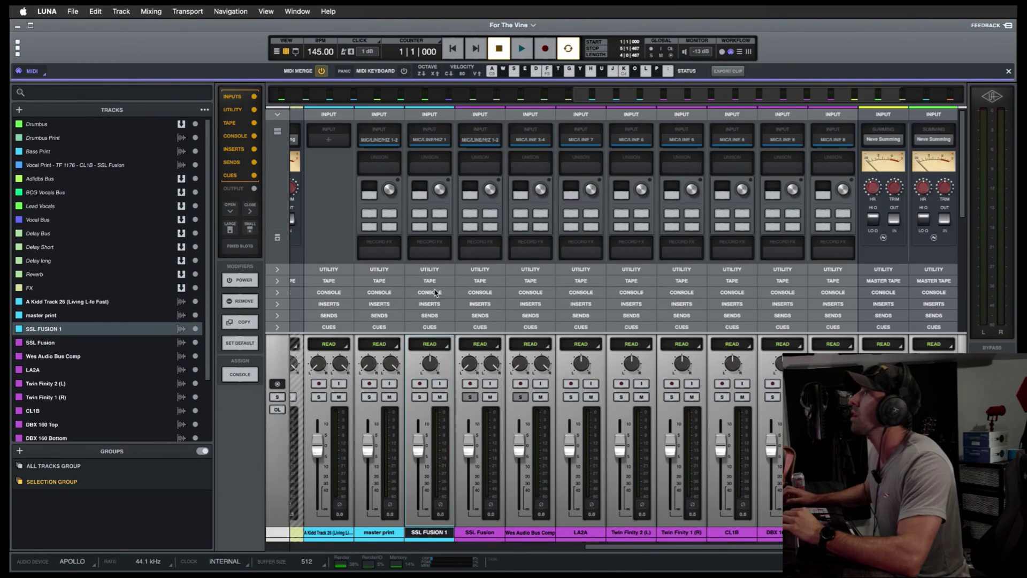
left_click(431, 140)
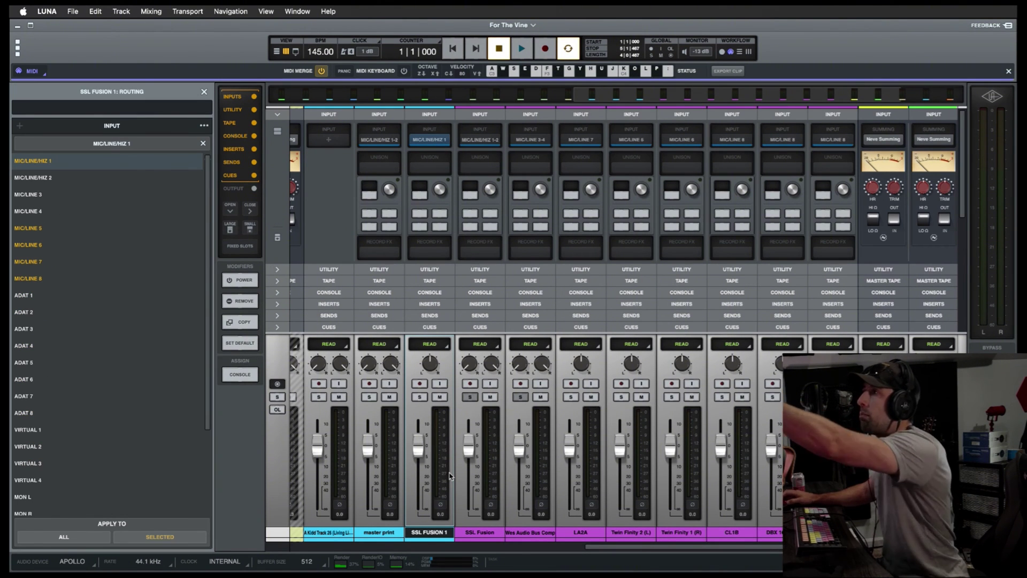
right_click(433, 533)
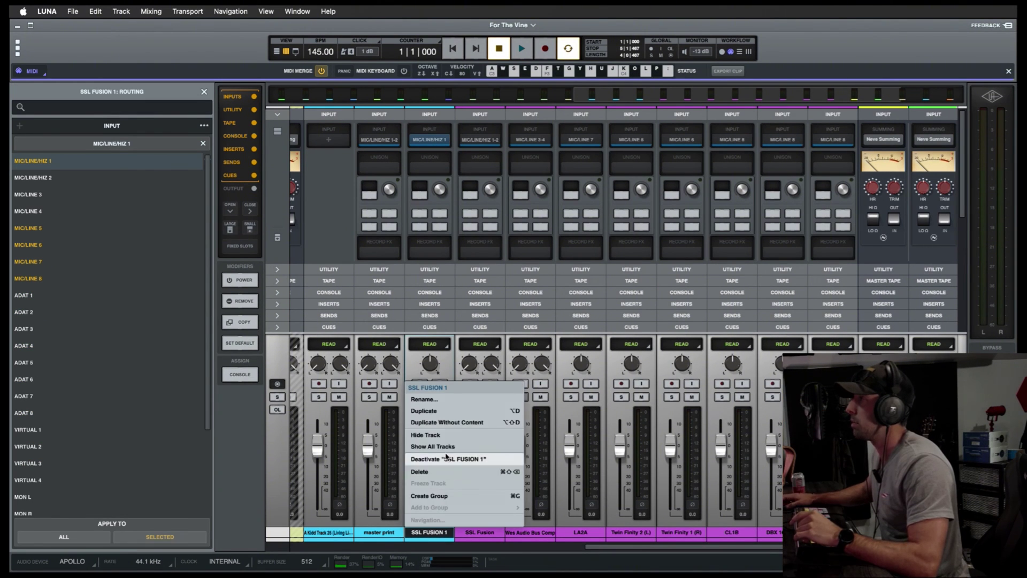
left_click(442, 472)
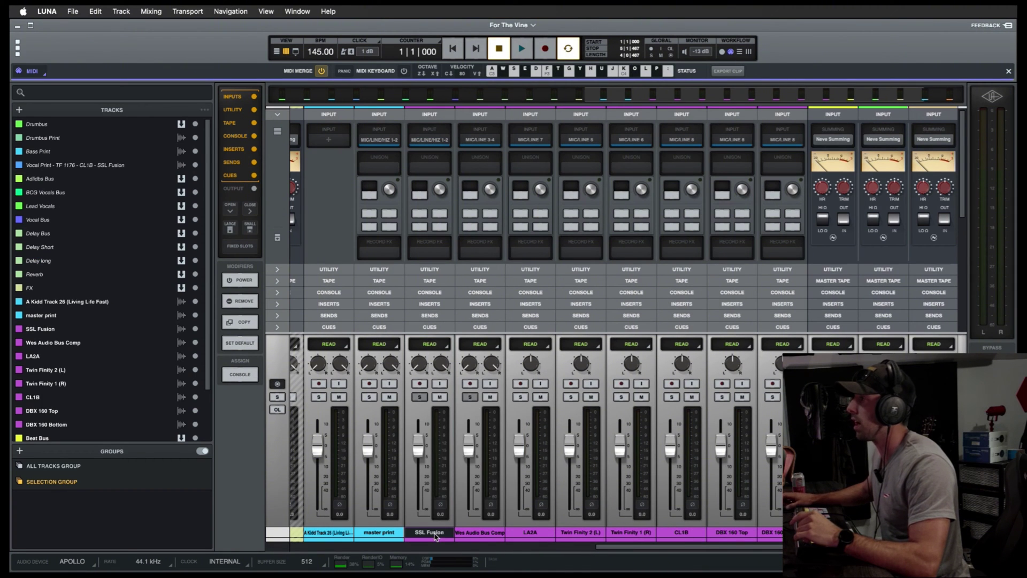
left_click(435, 535)
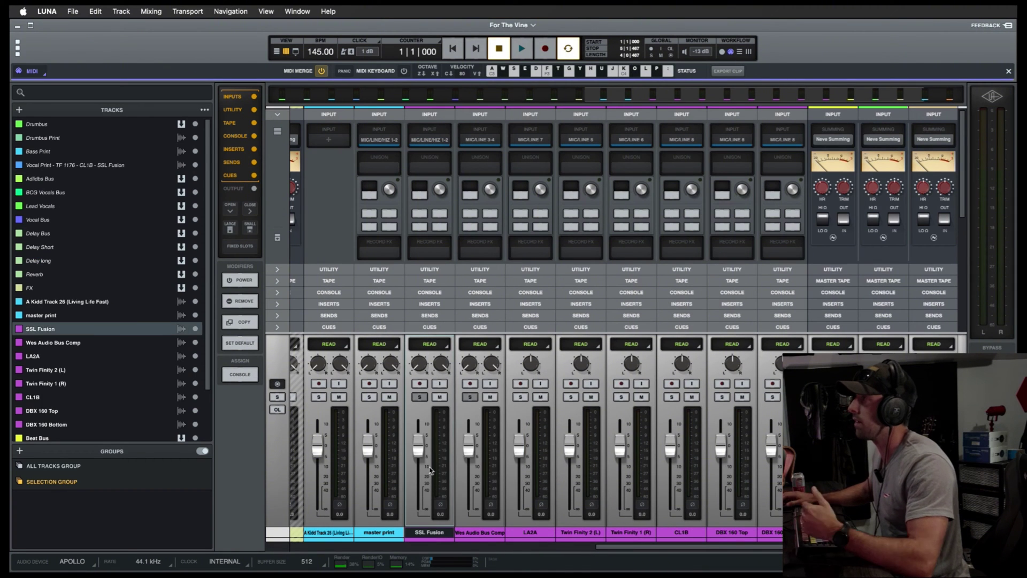
Check the SSL Fusion and Wes Audio Bus Comp inputs (MIC/LINE 3-4), then show output rows
left_click(435, 142)
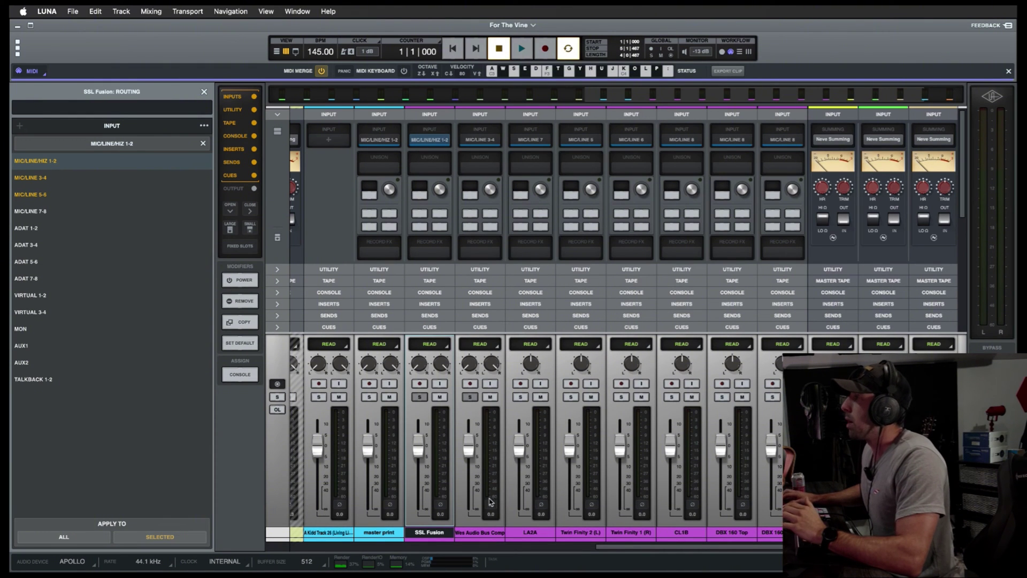
left_click(481, 533)
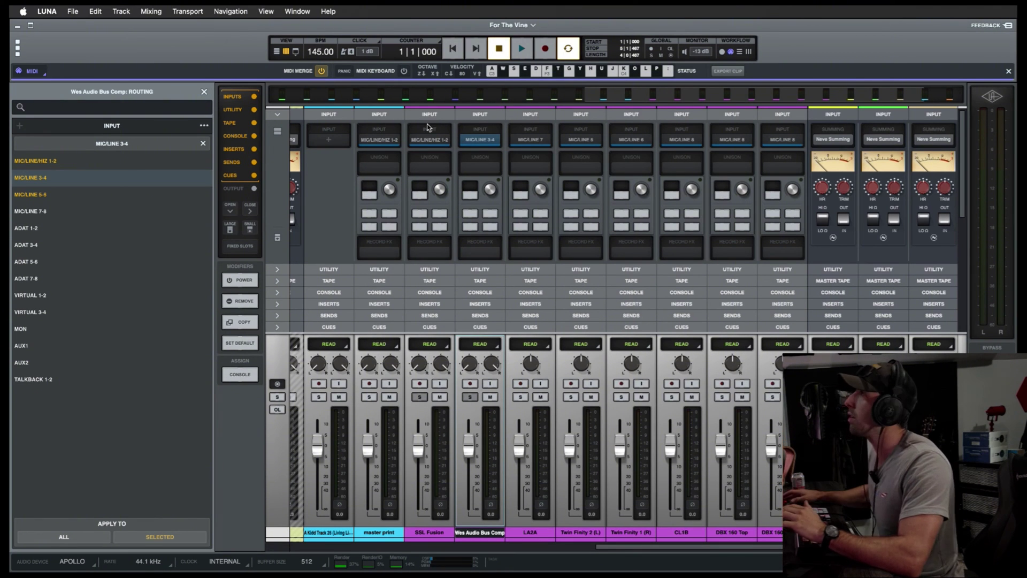
left_click(427, 115)
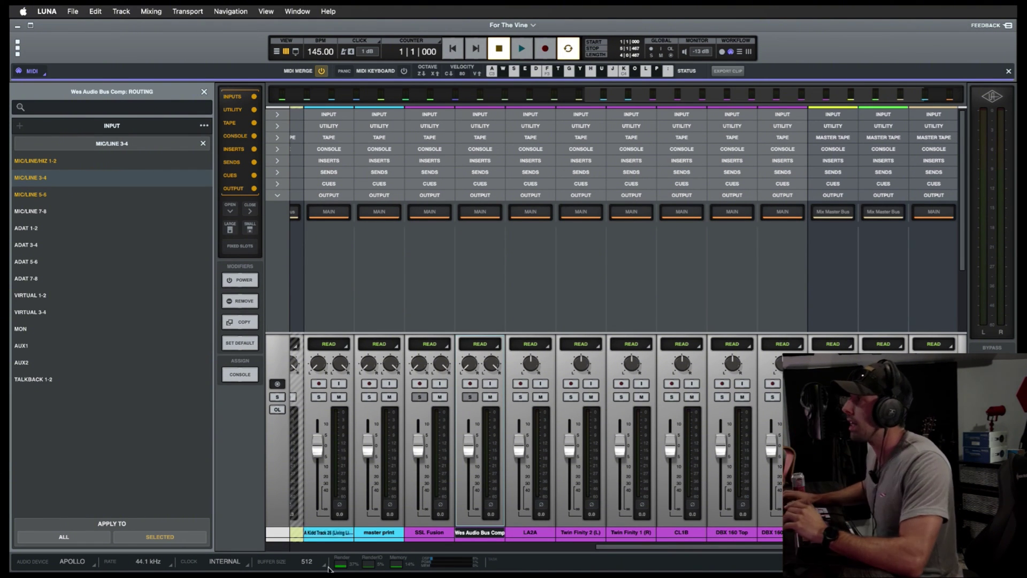
Route the A Kidd Track 26 (Living Life Fast) beat output to LINE 1-2
left_click(328, 532)
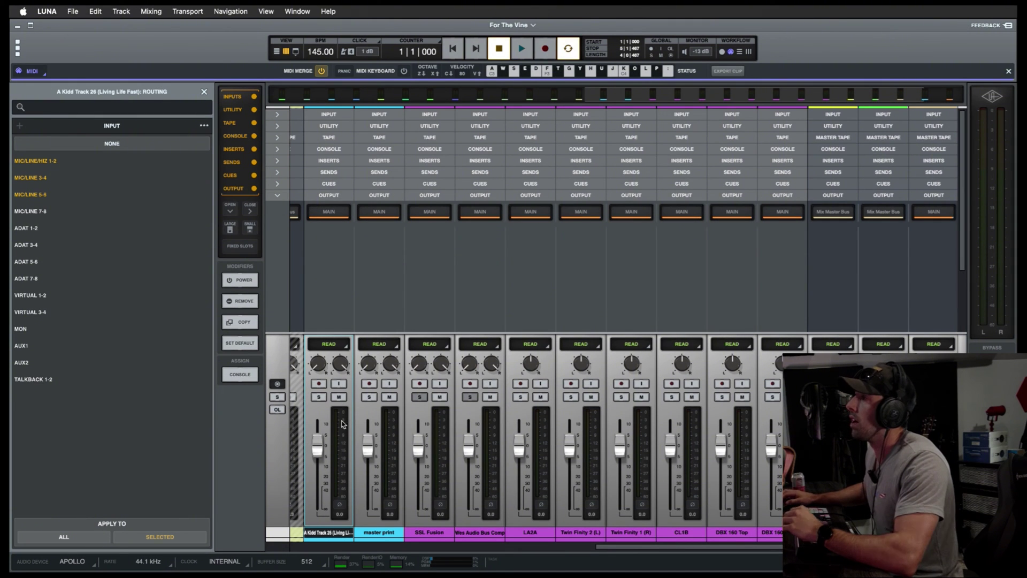
left_click(328, 213)
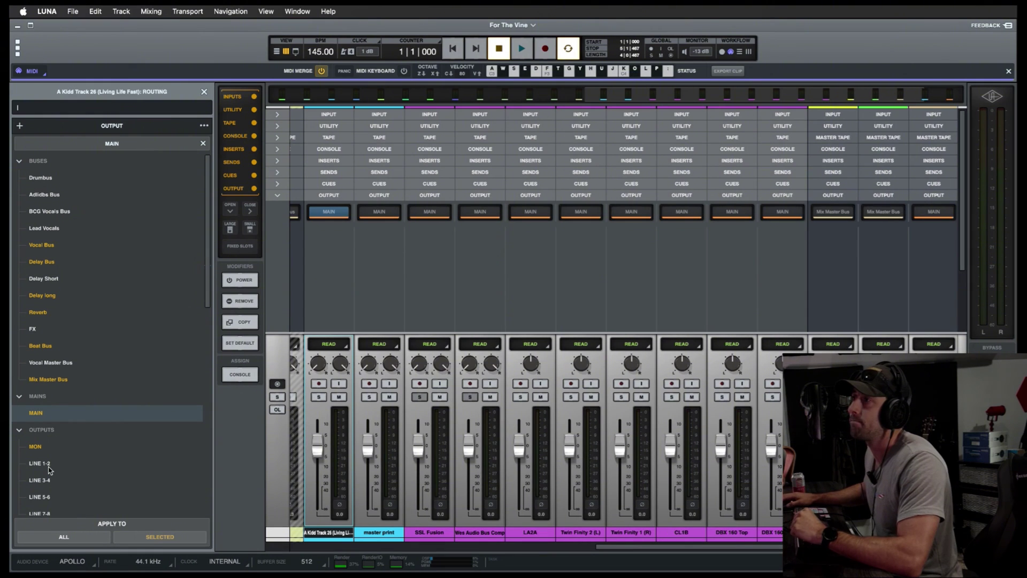
left_click(49, 466)
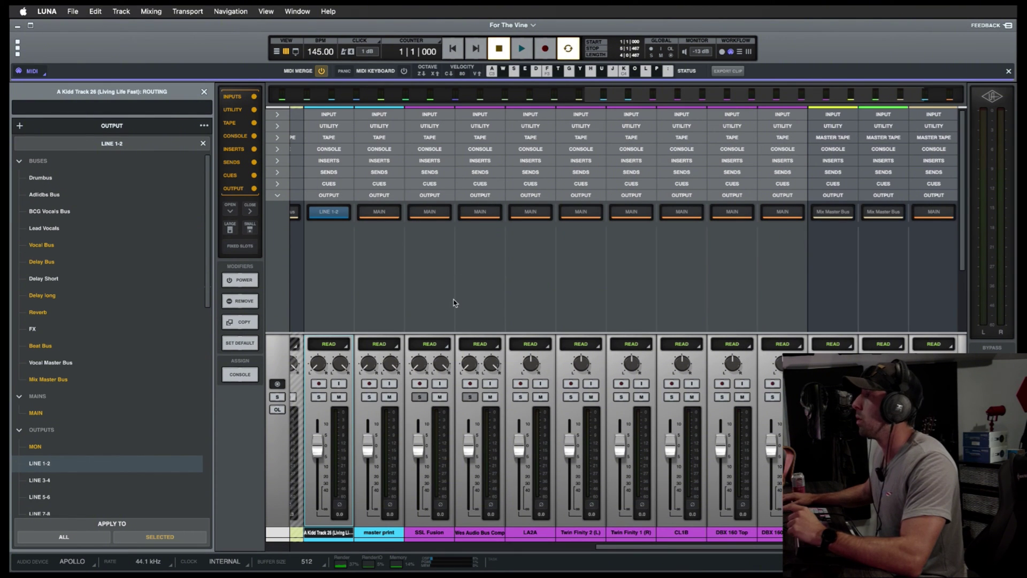
Send SSL Fusion's output to LINE 3-4 and confirm Wes Audio Bus Comp stays on Main
left_click(426, 216)
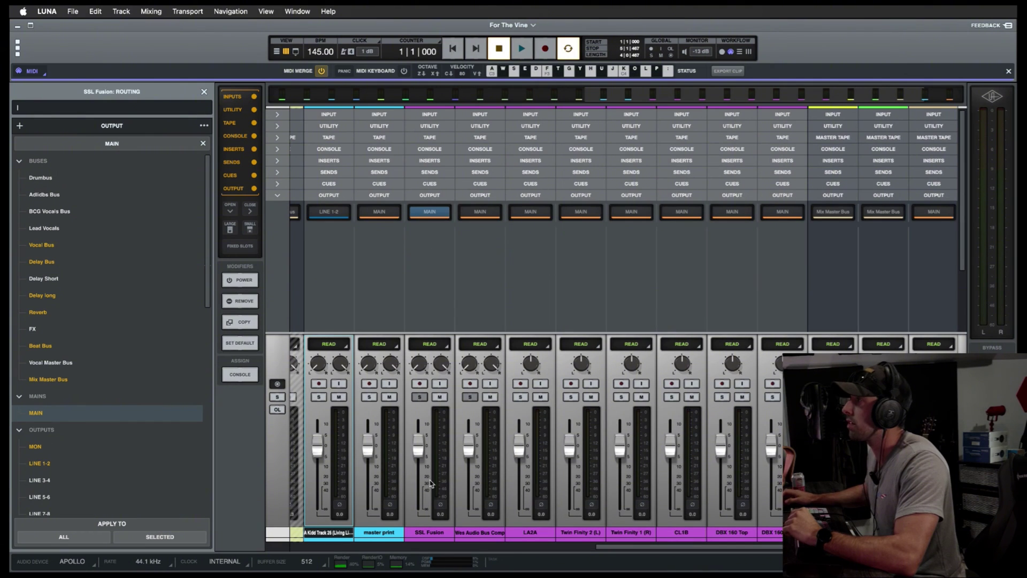
left_click(39, 480)
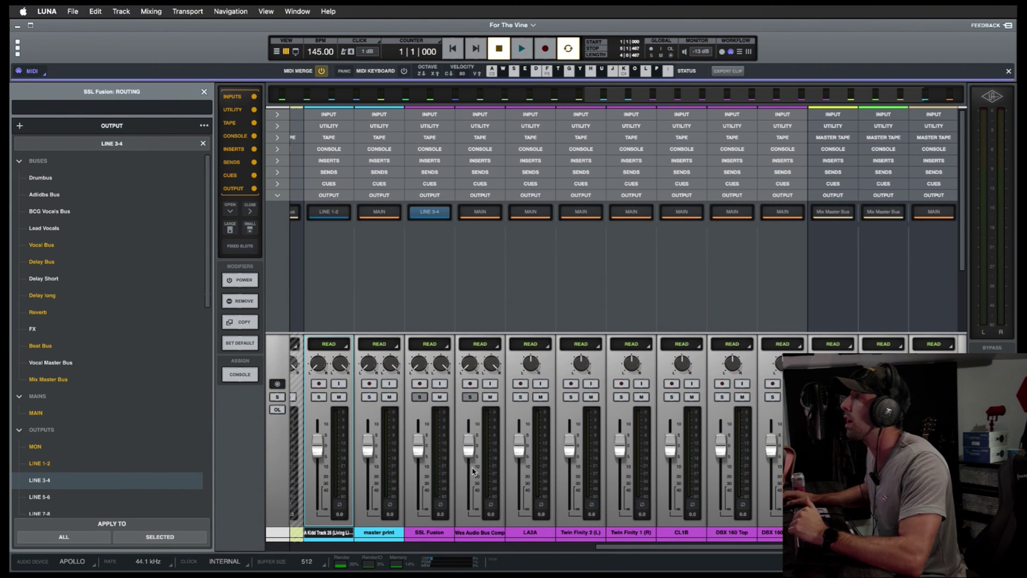
left_click(485, 214)
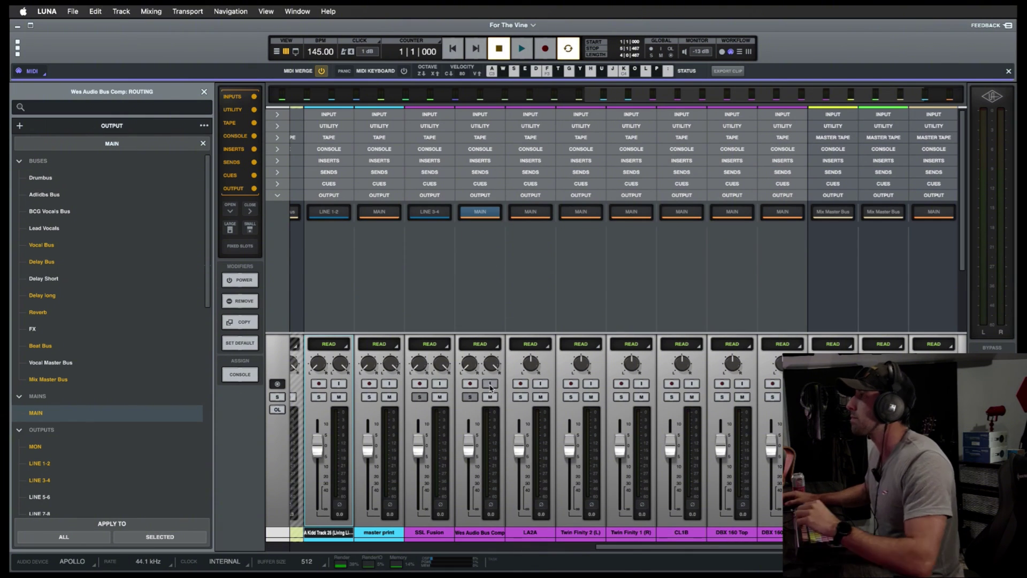
left_click(485, 214)
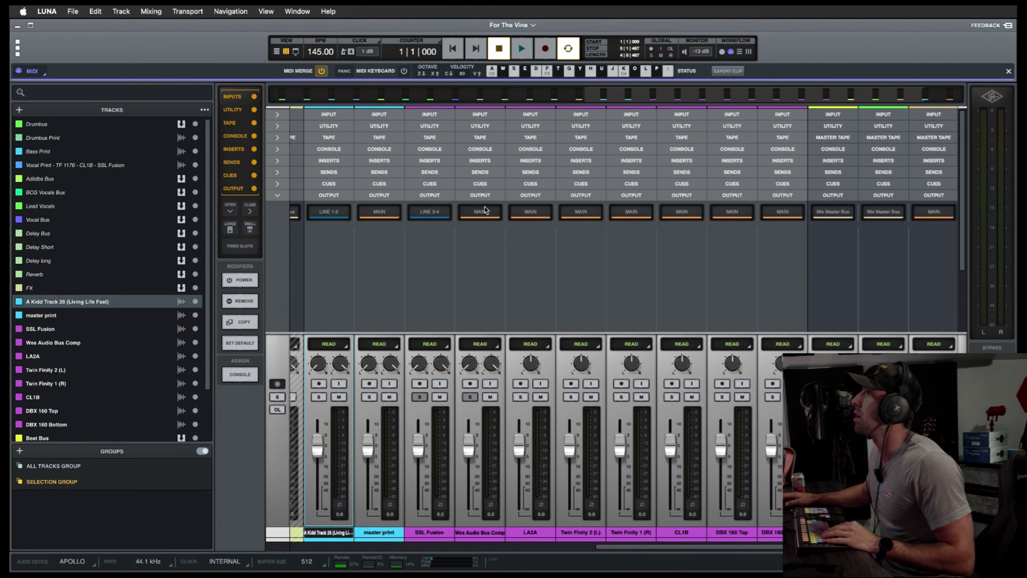
Toggle input monitoring on Wes Audio Bus Comp and SSL Fusion and briefly play the session
left_click(490, 384)
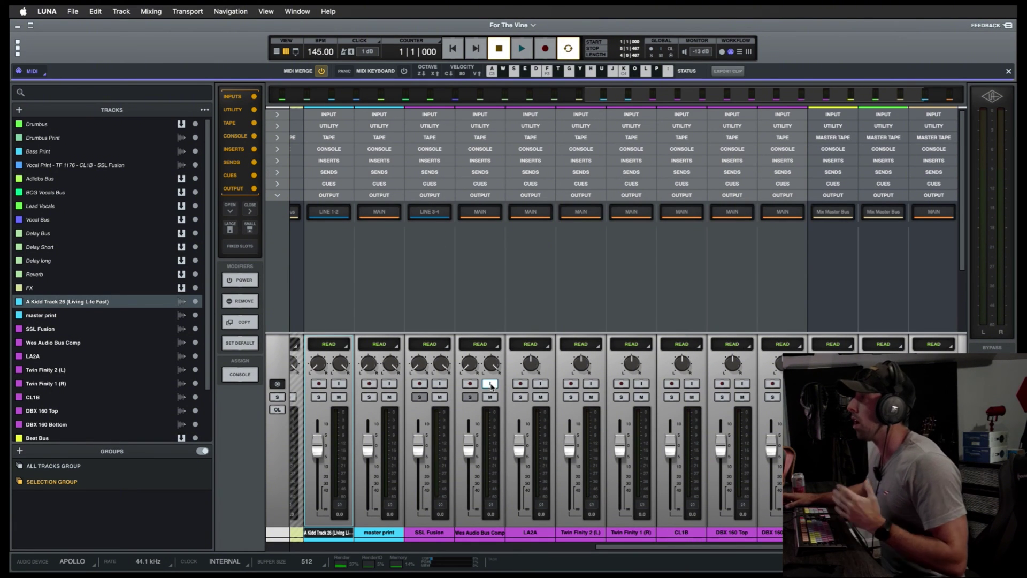
left_click(440, 384)
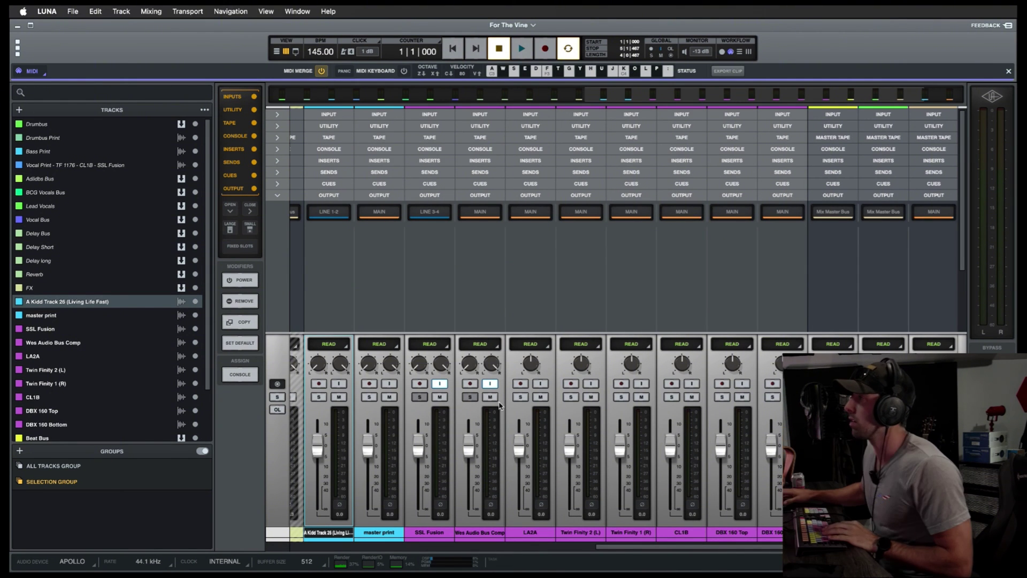
left_click(439, 384)
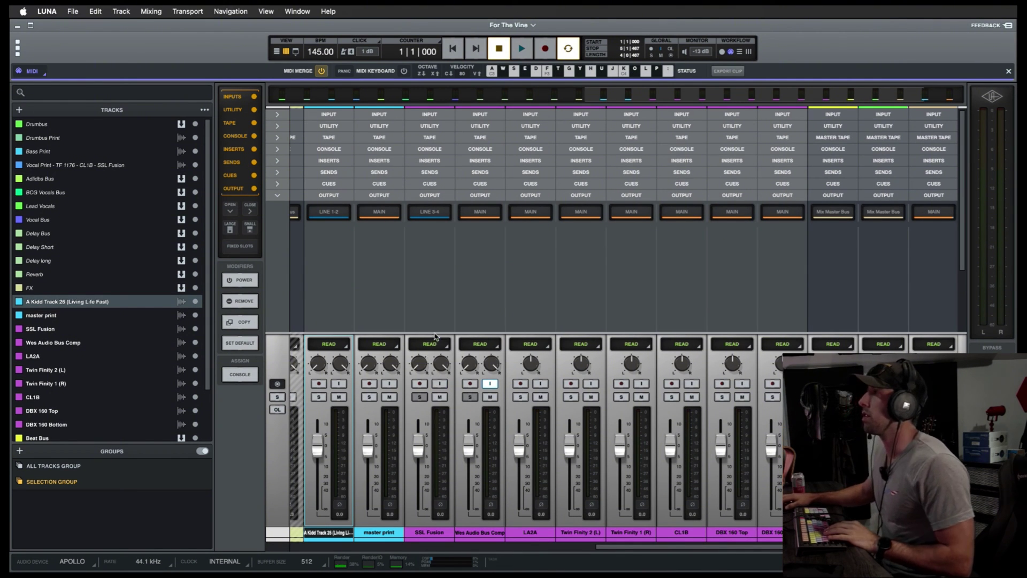
key("space")
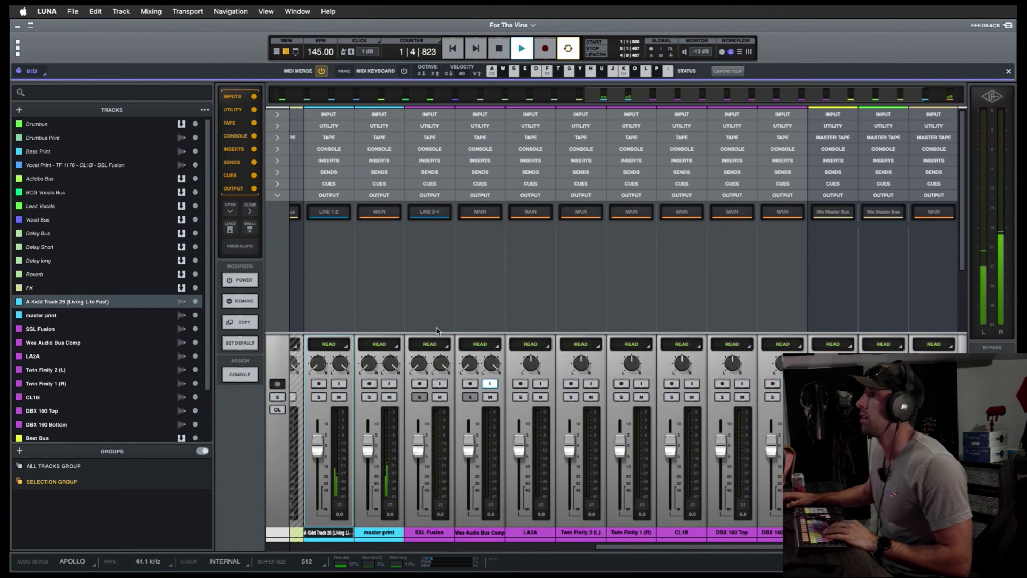
key("space")
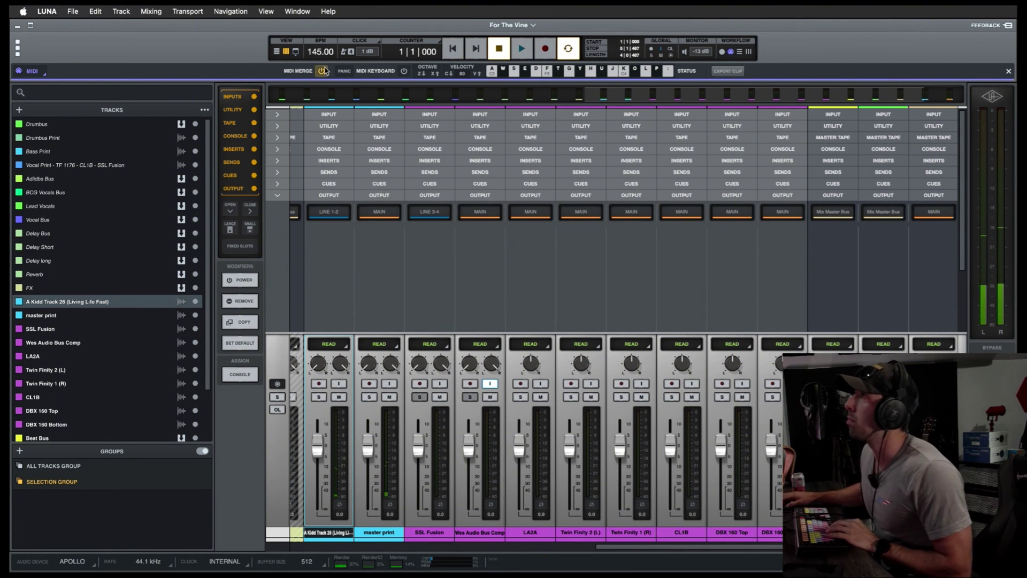
Delete the old clip from the master print track in the timeline
left_click(276, 53)
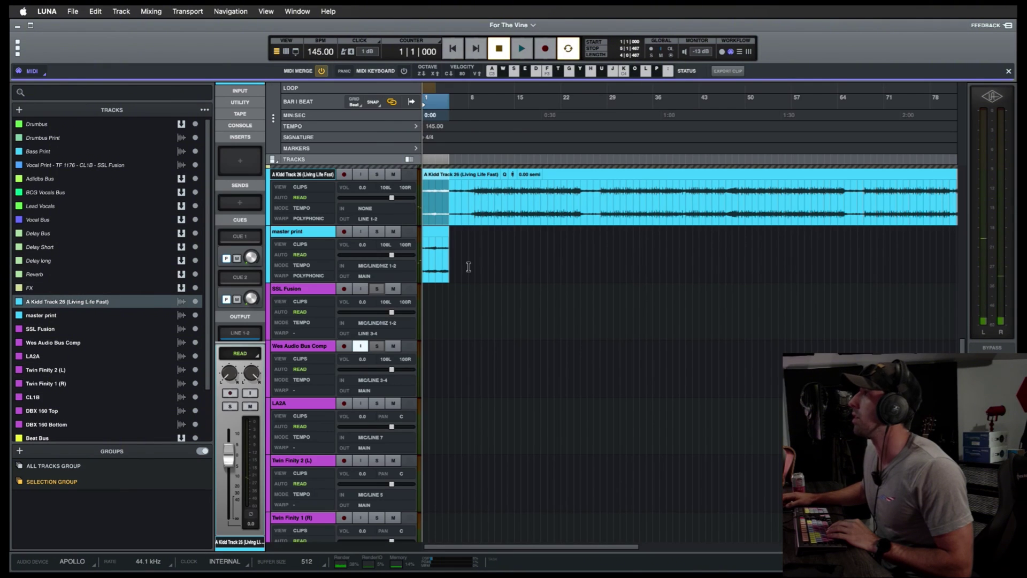
left_click(398, 276)
key("Delete")
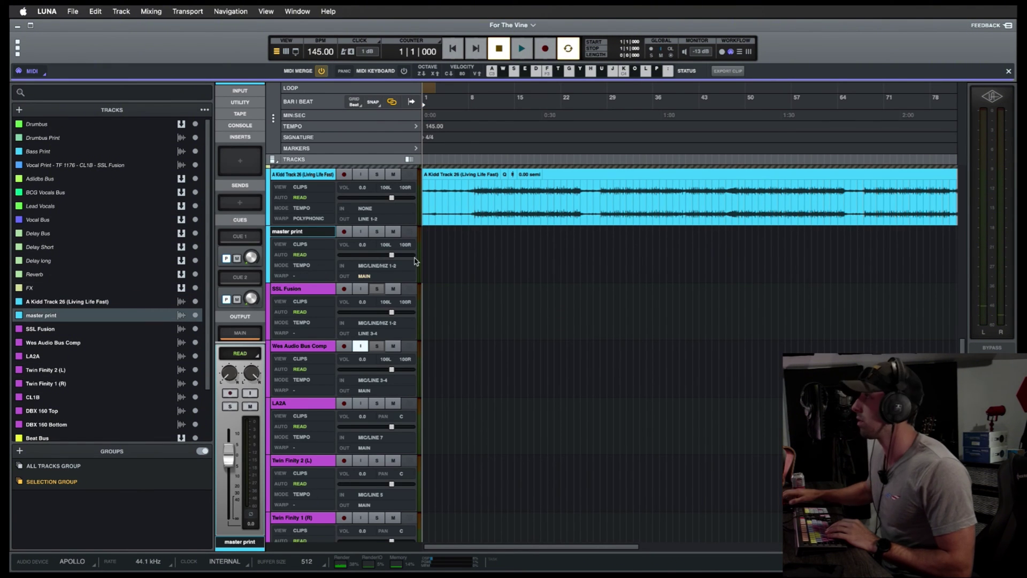
key("space")
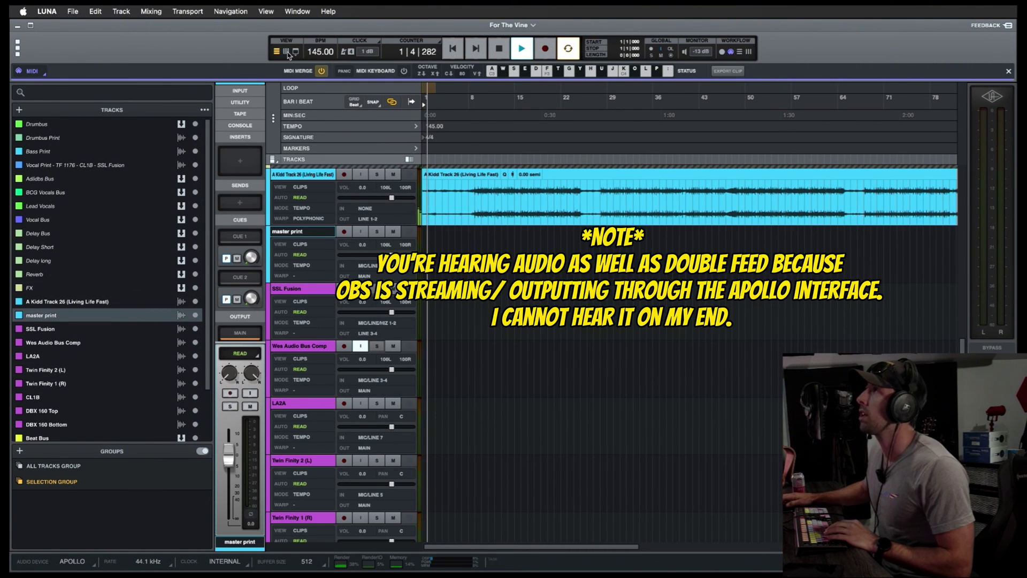
left_click(287, 53)
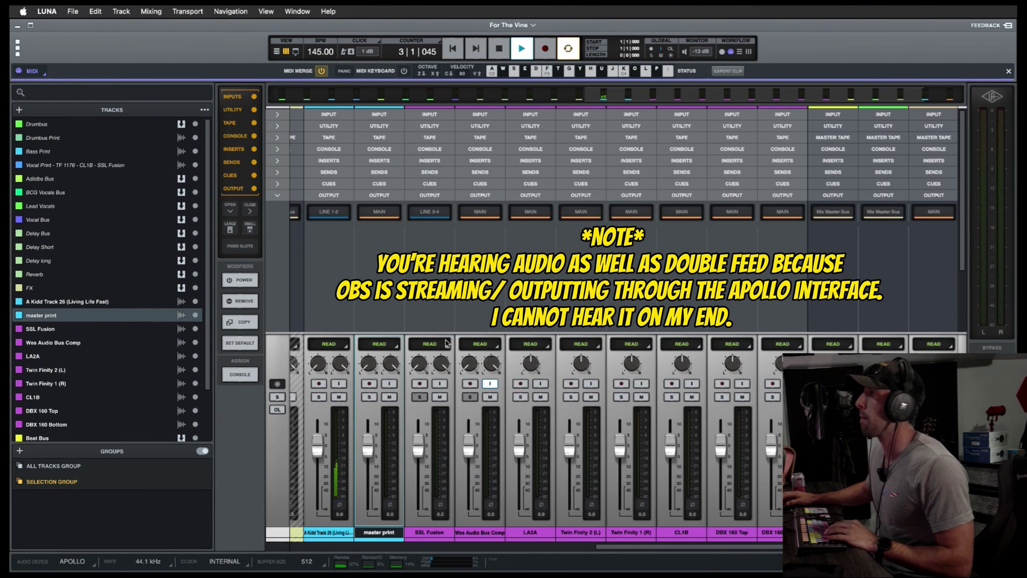
key("space")
Turn SSL Fusion's input monitoring back on and audition the outboard chain from the start
left_click(440, 383)
key("space")
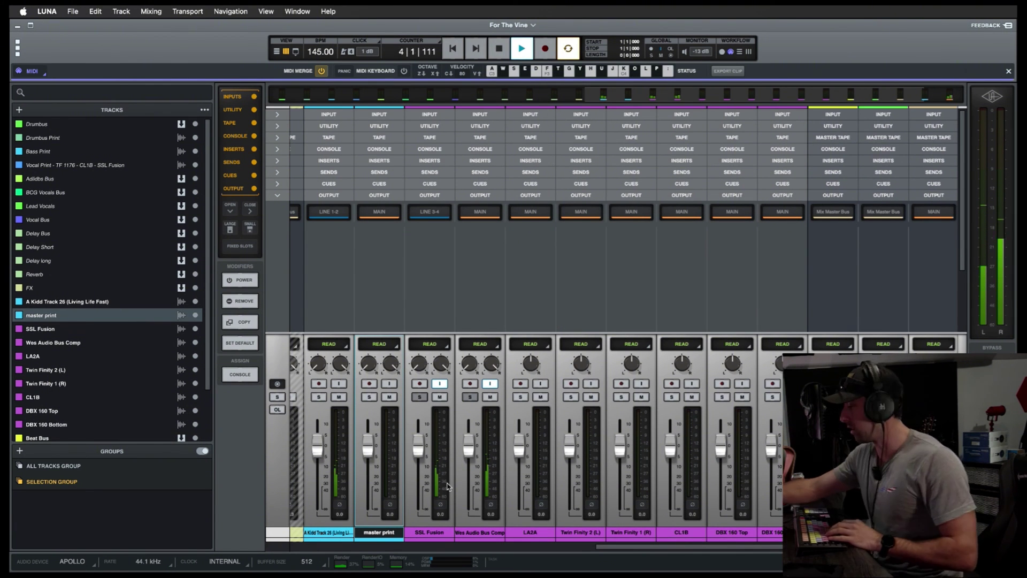
key("space")
key("Return")
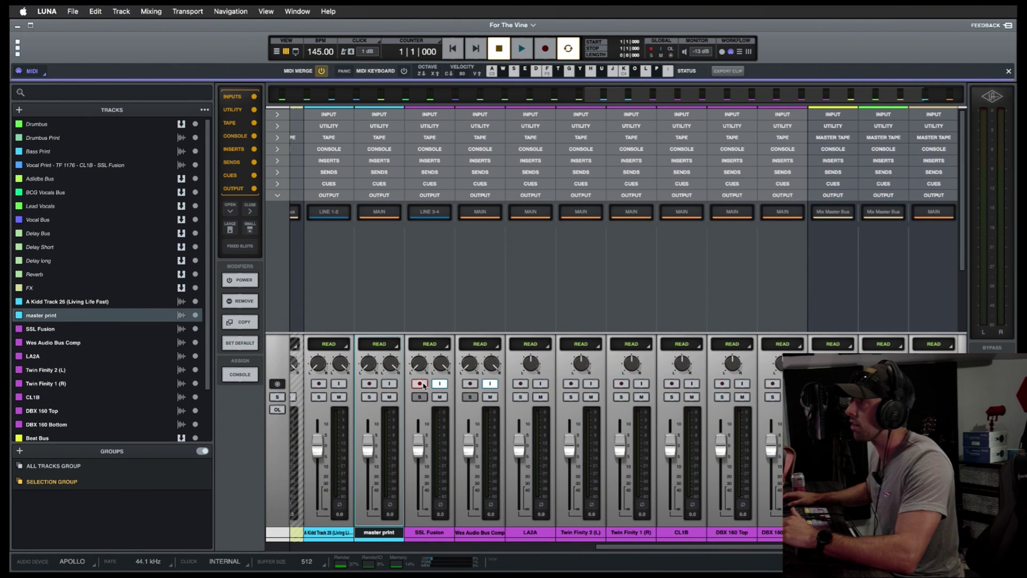
Record-arm Wes Audio Bus Comp and record the beat through the outboard chain
left_click(470, 383)
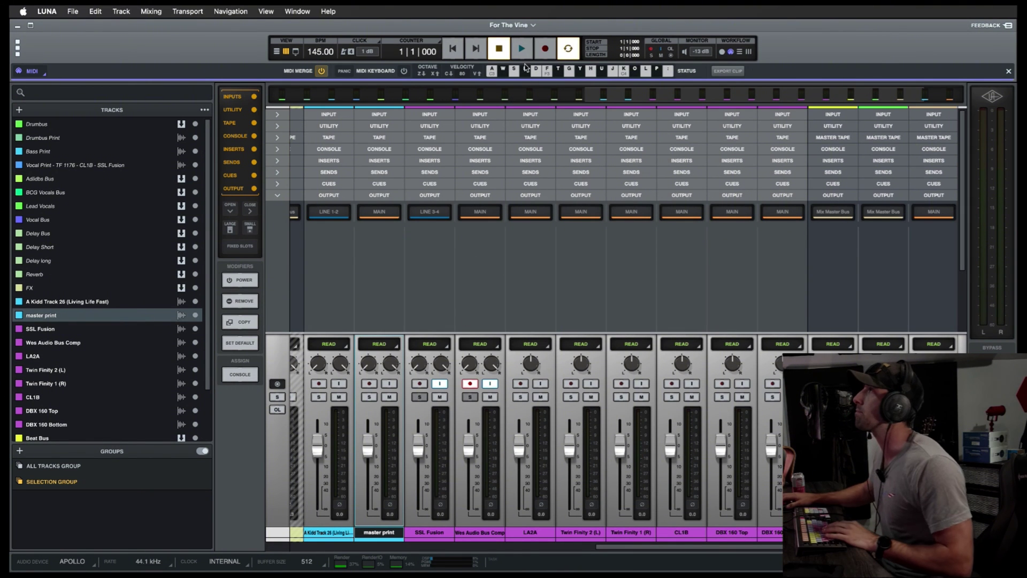
left_click(545, 50)
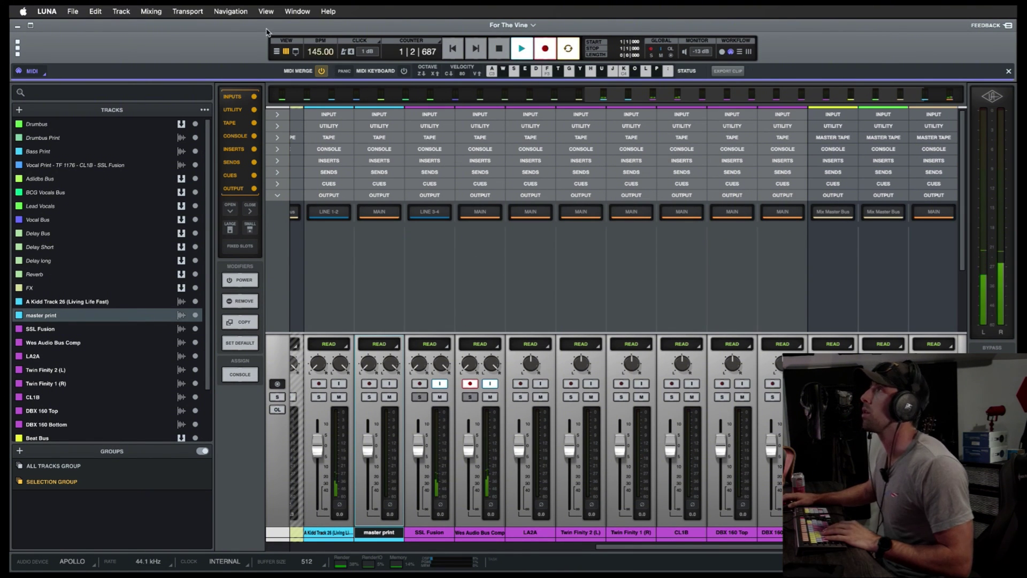
left_click(277, 51)
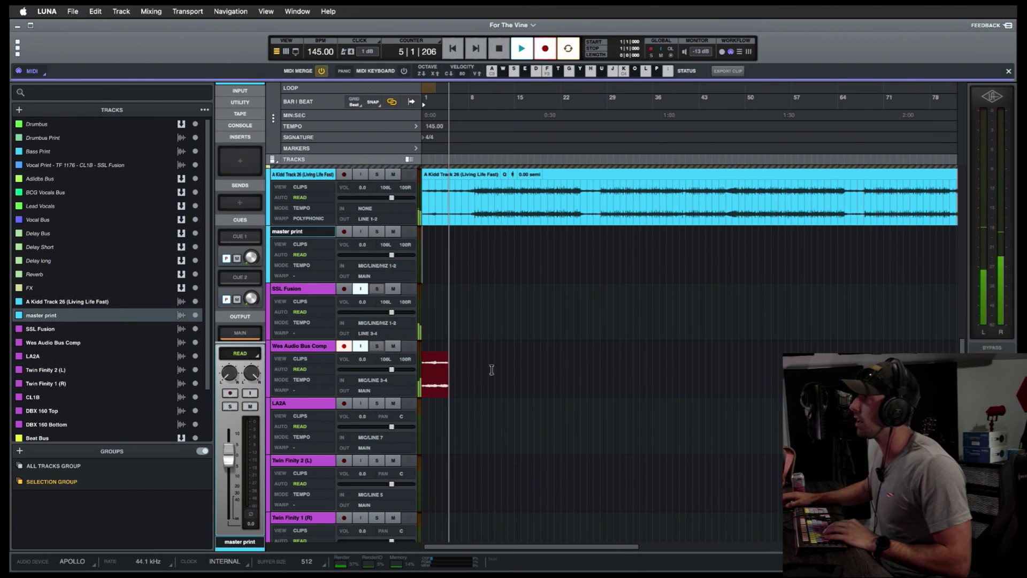
key("space")
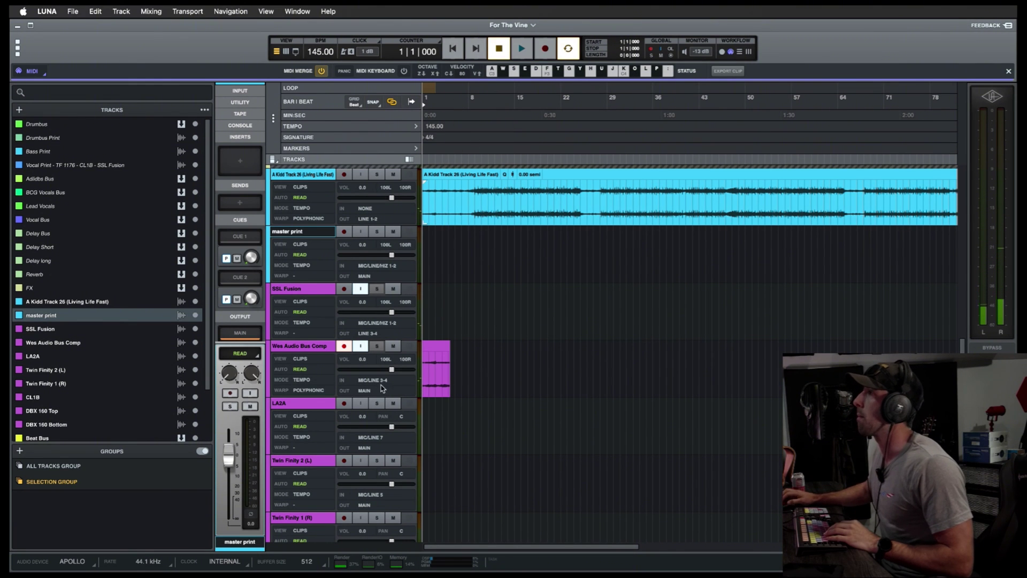
Disarm Wes Audio Bus Comp, turn off input monitoring on both hardware tracks, select the new clip
left_click(344, 346)
left_click(360, 346)
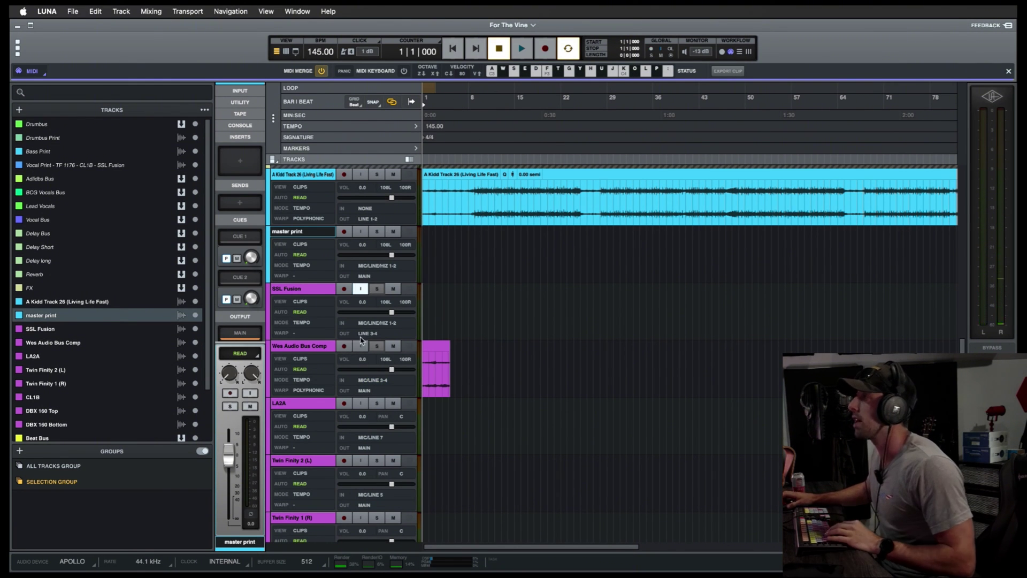
left_click(361, 290)
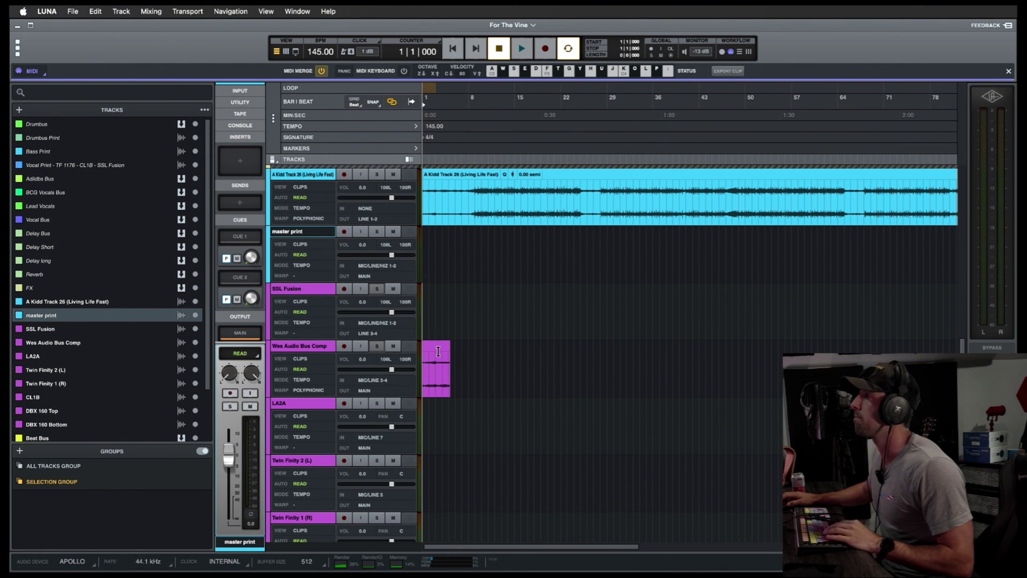
left_click(435, 349)
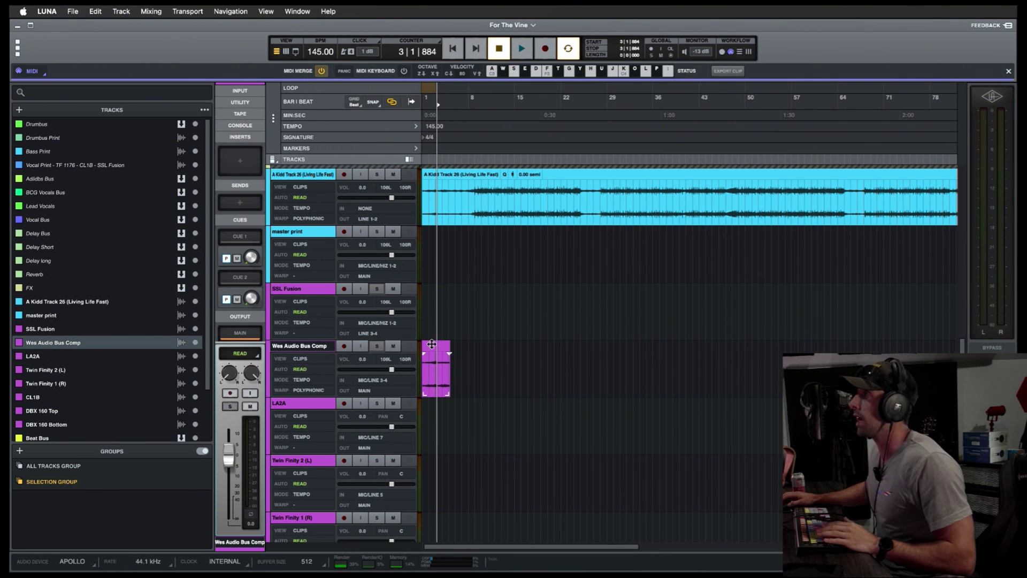
Drag the recorded purple clip from the Wes Audio Bus Comp lane onto master print
left_click_drag(432, 344, 431, 287)
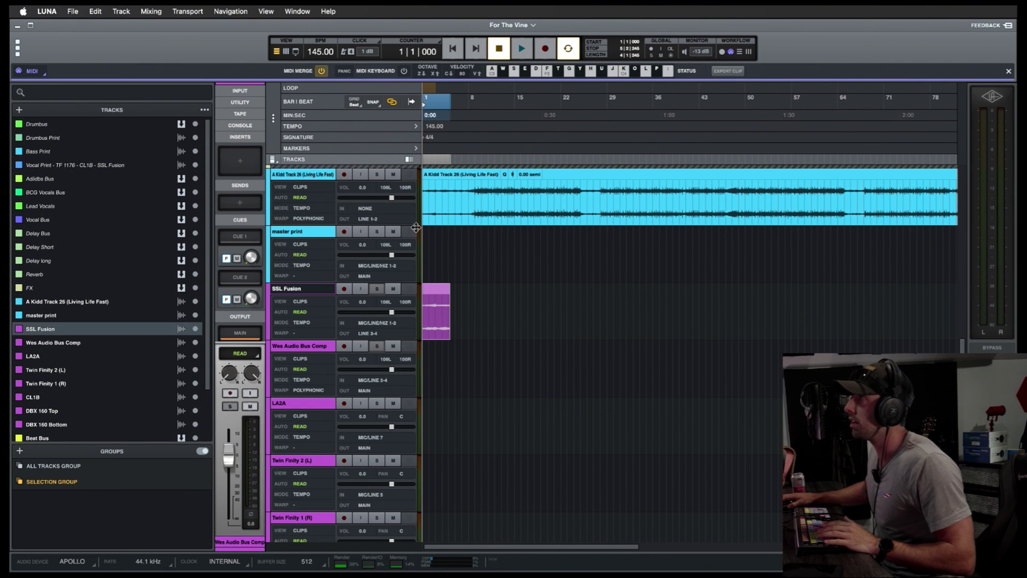
left_click_drag(416, 227, 423, 255)
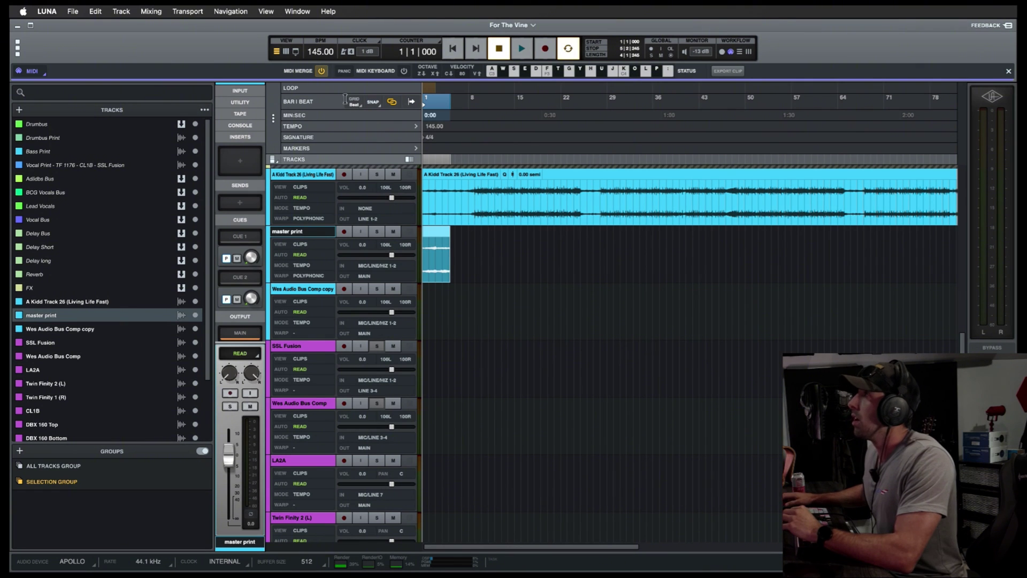
Set the SSL Fusion (LINE 3-4) and A Kidd Track 26 (LINE 1-2) outputs back to MAIN
left_click(287, 50)
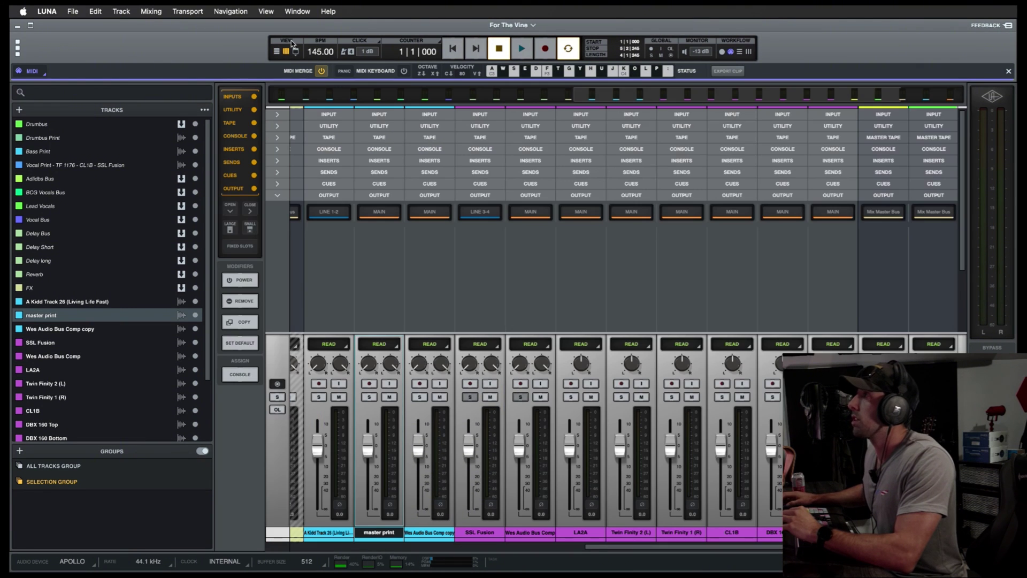
left_click(380, 212)
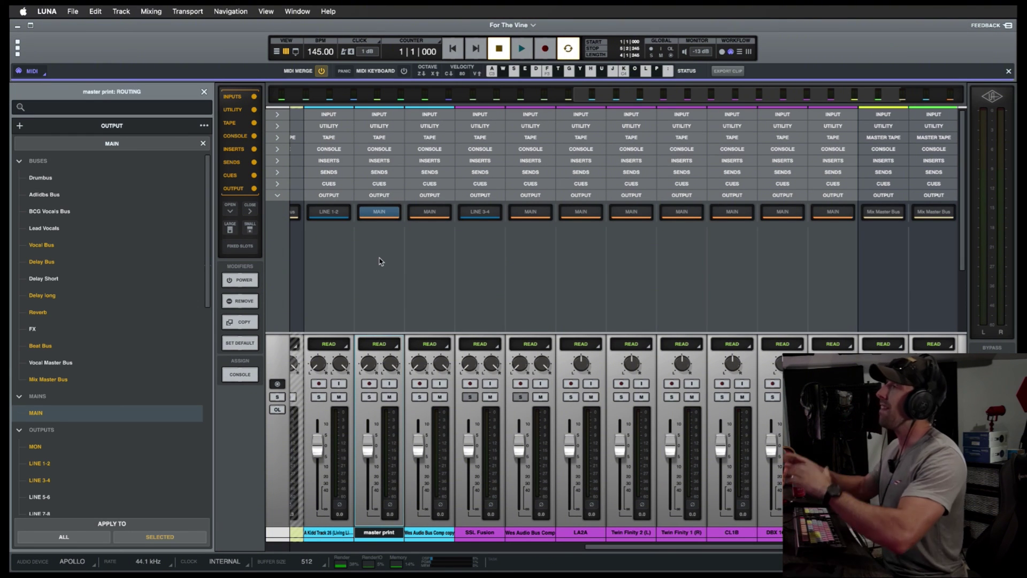
left_click(479, 213)
left_click(37, 414)
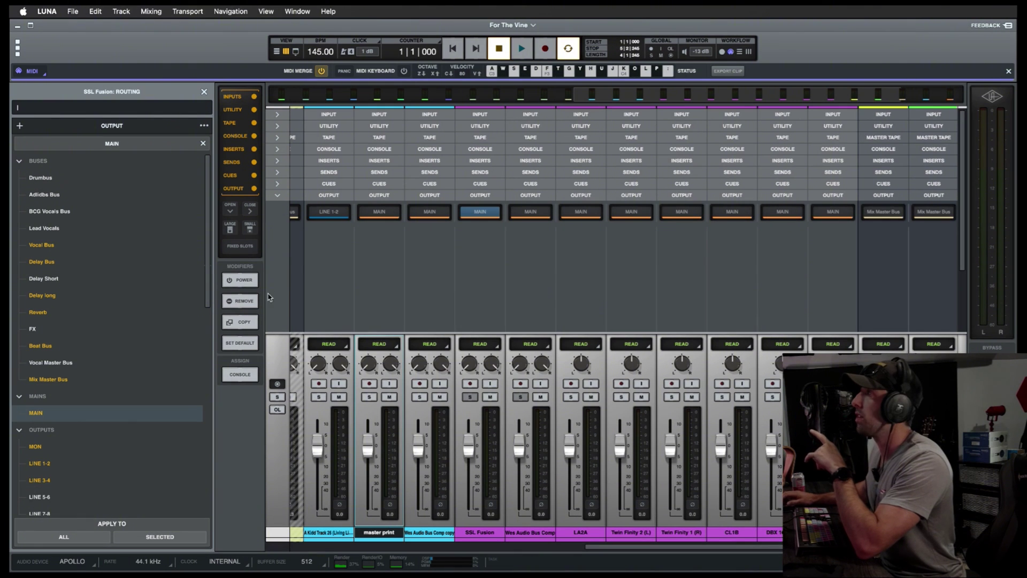
left_click(329, 212)
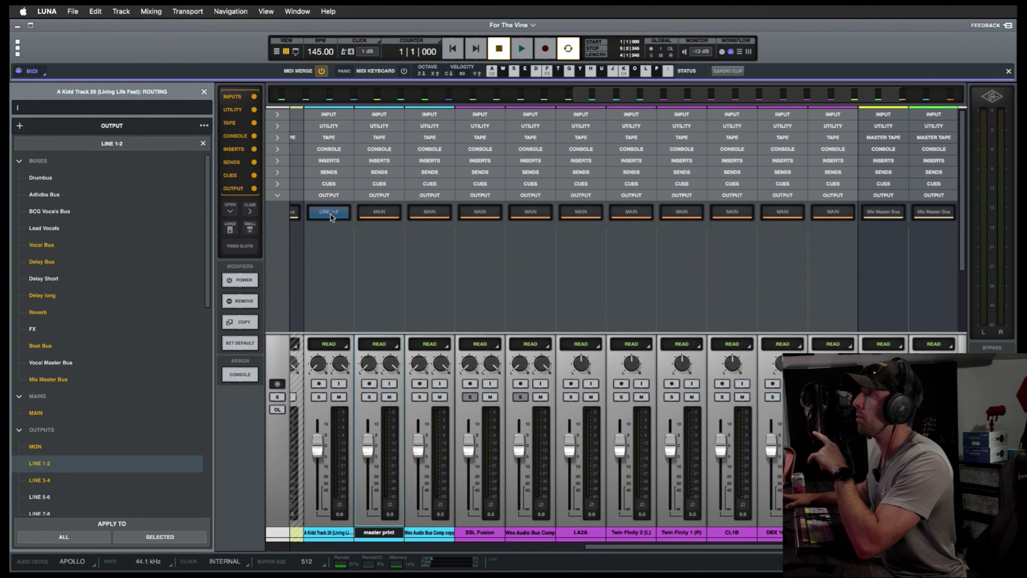
left_click(37, 413)
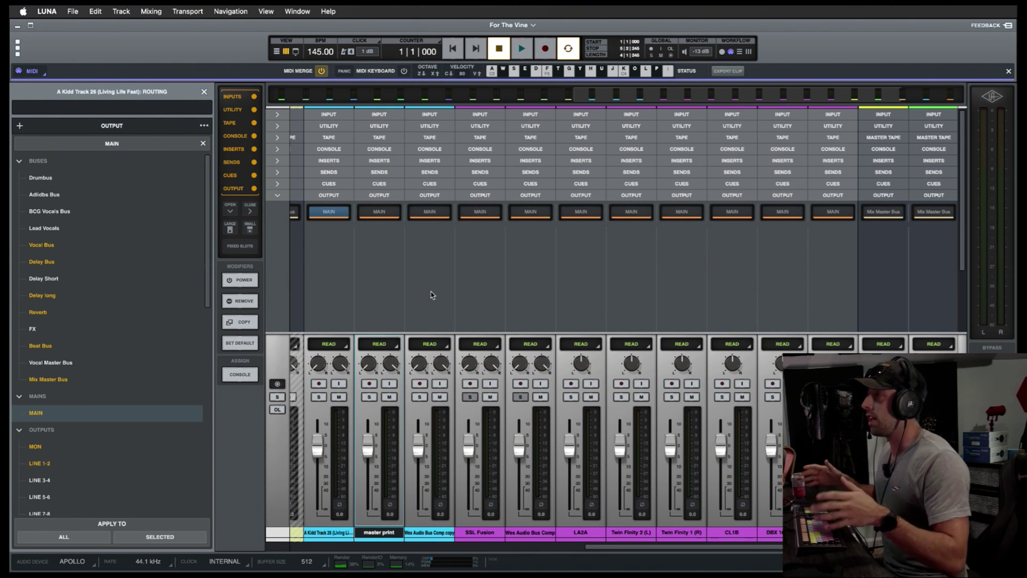